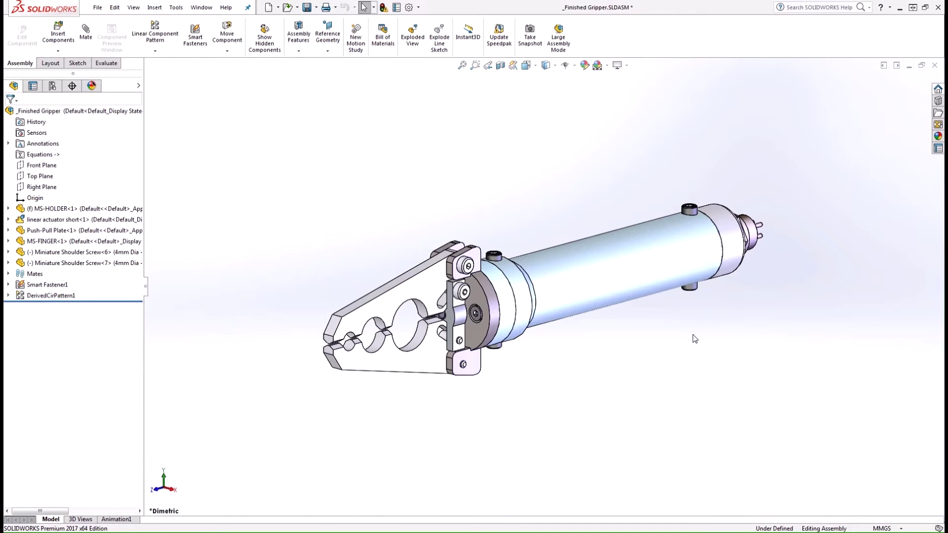
Step: Orbit the gripper assembly, then switch to the _Finished Gripper - Sheet1 drawing
mouse_move(692, 333)
middle_mouse_down()
mouse_move(833, 311)
mouse_move(656, 328)
middle_mouse_up()
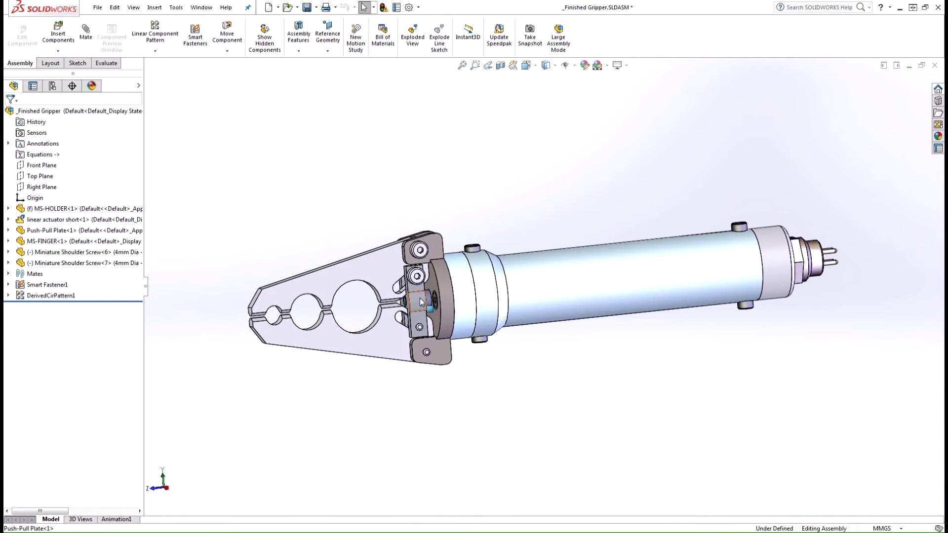
mouse_move(410, 305)
left_mouse_down()
mouse_move(459, 308)
mouse_move(584, 347)
left_mouse_up()
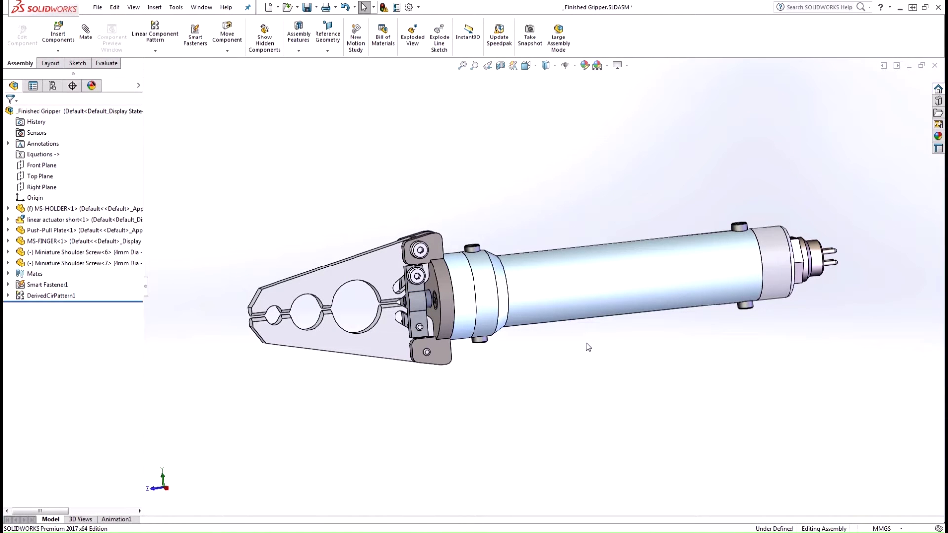
key("ctrl+Tab")
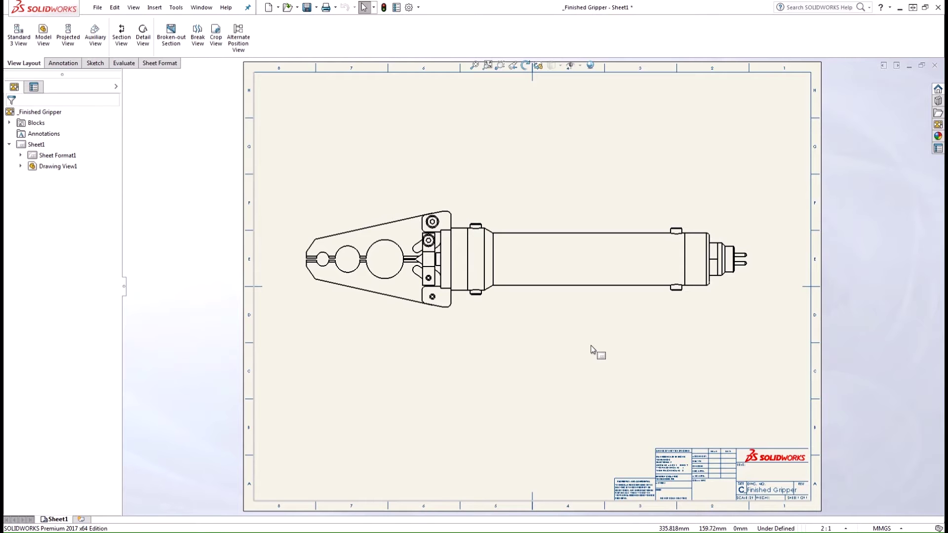
Step: Select Drawing View1 of the gripper on the sheet
left_click(506, 309)
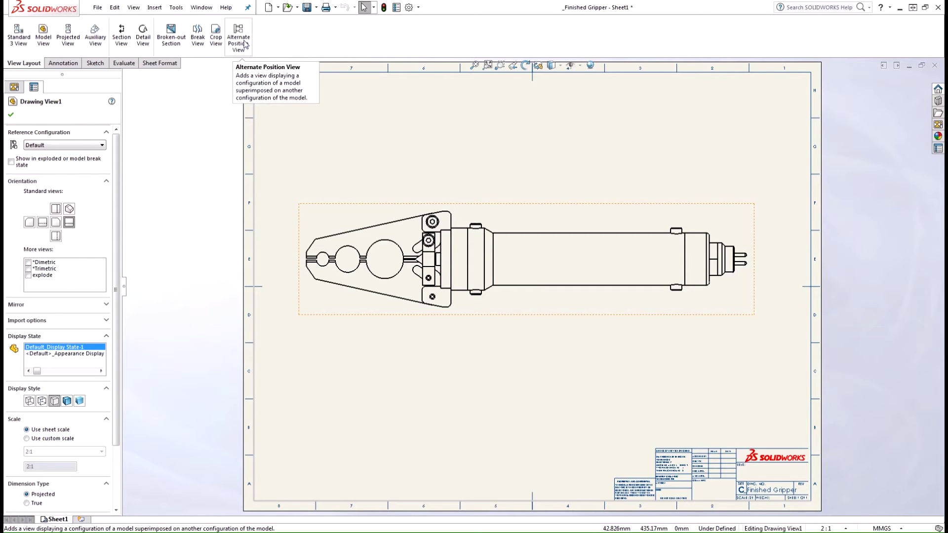
Step: Start an Alternate Position View and clear the default AltPosition_Default_1 name for Open
left_click(238, 41)
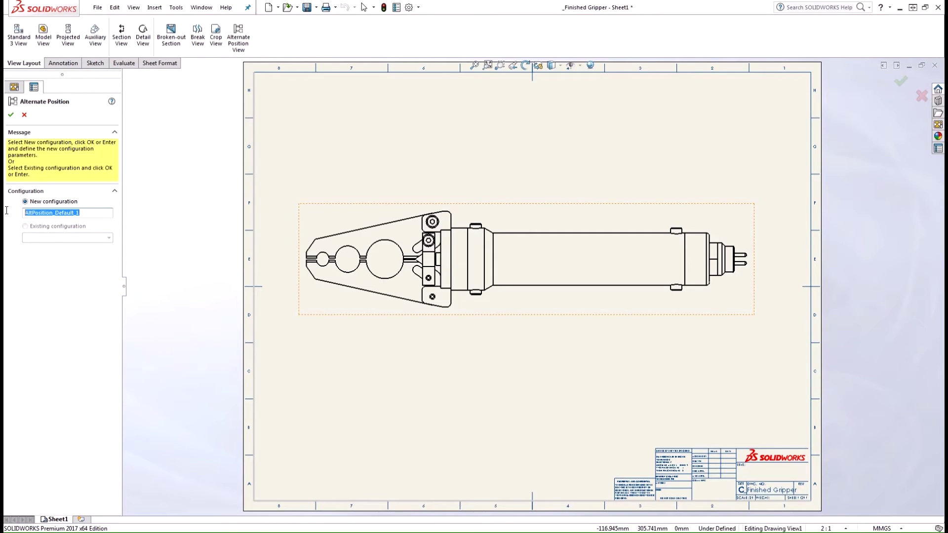
key("BackSpace")
type("O")
type("pen")
Step: Accept the Open configuration and Standard Drag the piston to open the fingers
left_click(12, 117)
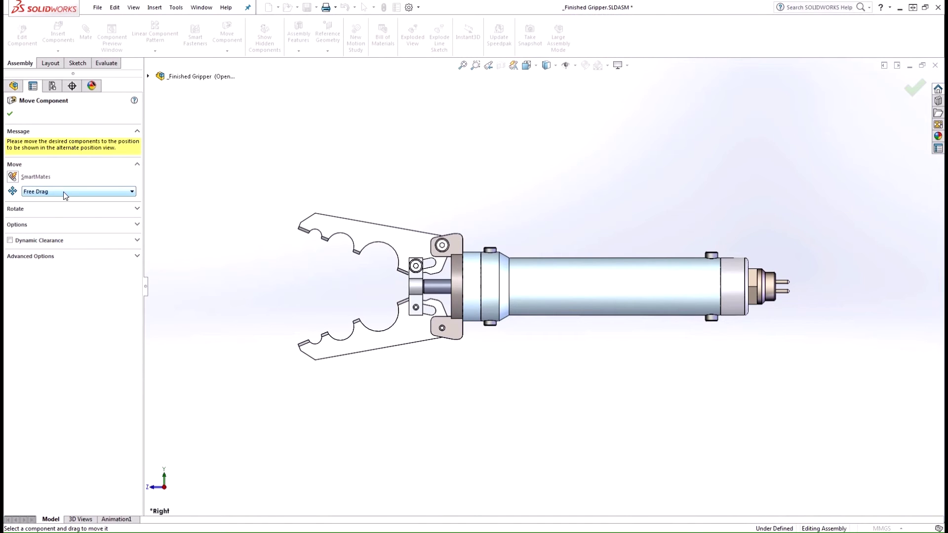
left_click(45, 225)
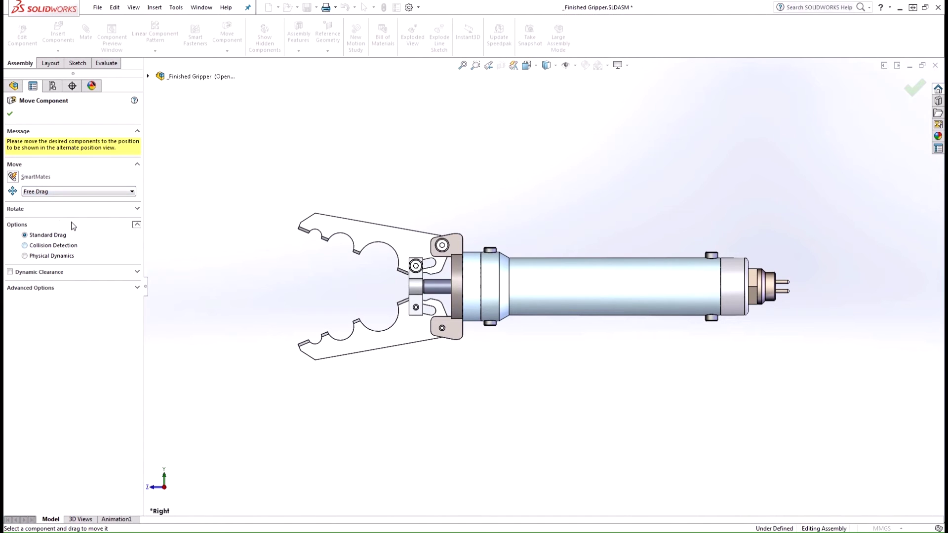
left_click_drag(417, 289, 396, 287)
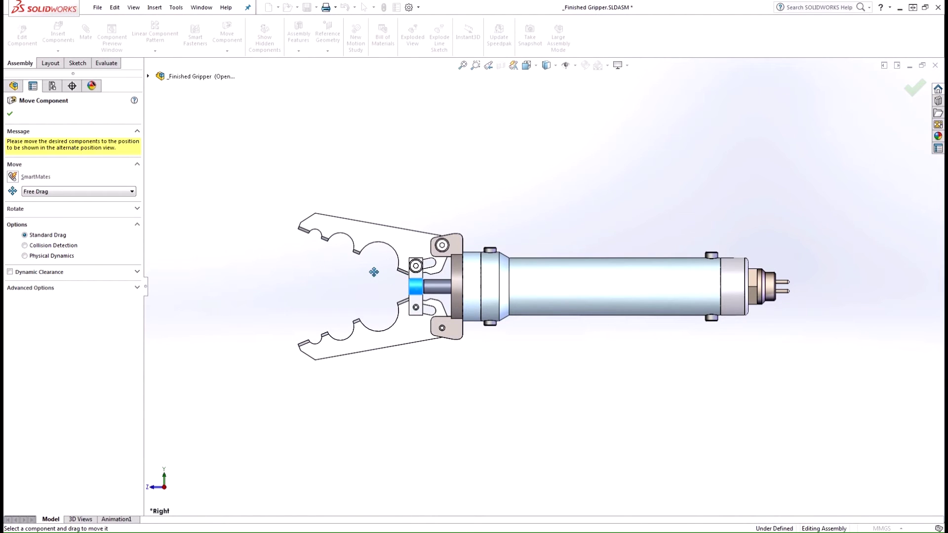
Step: Confirm the open-finger position so Drawing View1 shows it in phantom lines
left_click(10, 116)
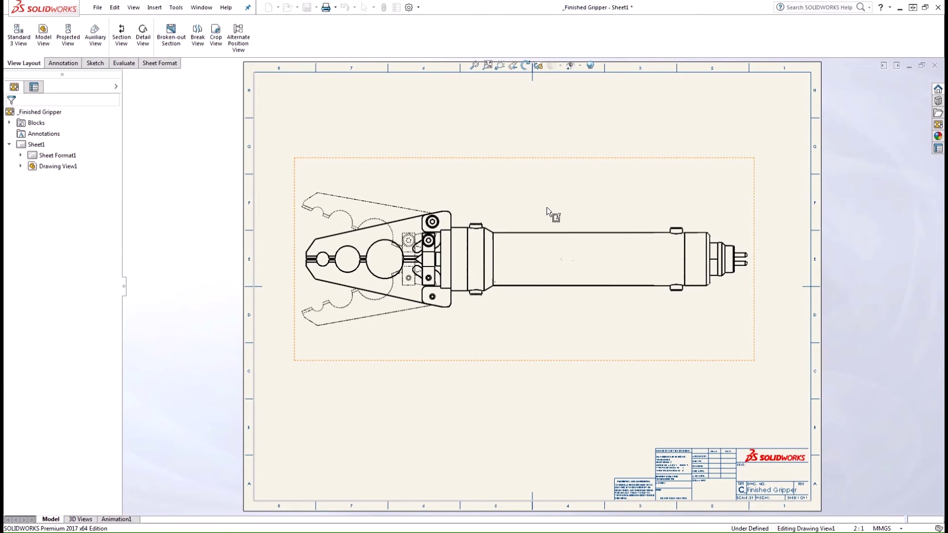